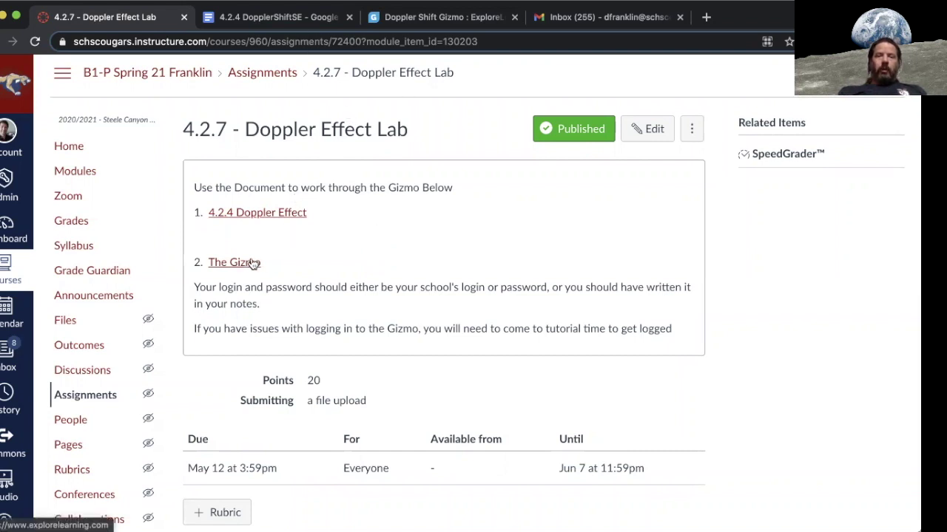
- Switch to the 4.2.4 DopplerShiftSE worksheet tab and scroll down into it
{"action": "left_click", "coordinate": [273, 16]}
{"action": "scroll", "coordinate": [283, 334], "scroll_direction": "down", "scroll_amount": 2}
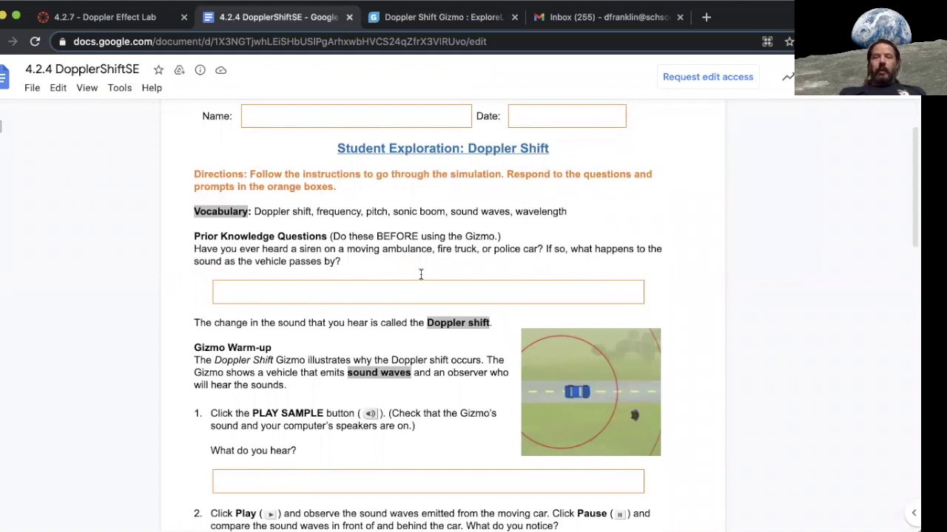
- Scroll through the worksheet questions and back up, then go to the Doppler Shift Gizmo tab
{"action": "scroll", "coordinate": [420, 275], "scroll_direction": "down", "scroll_amount": 3}
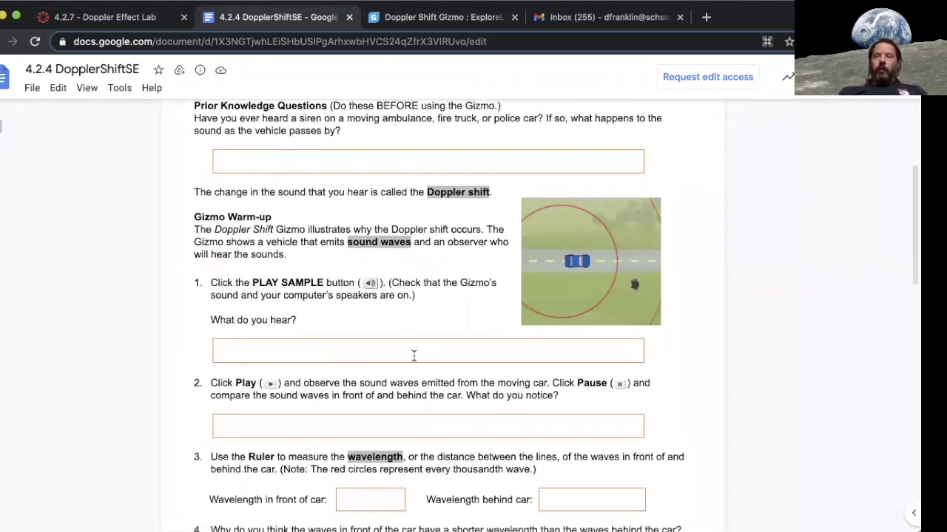
{"action": "scroll", "coordinate": [414, 360], "scroll_direction": "down", "scroll_amount": 3}
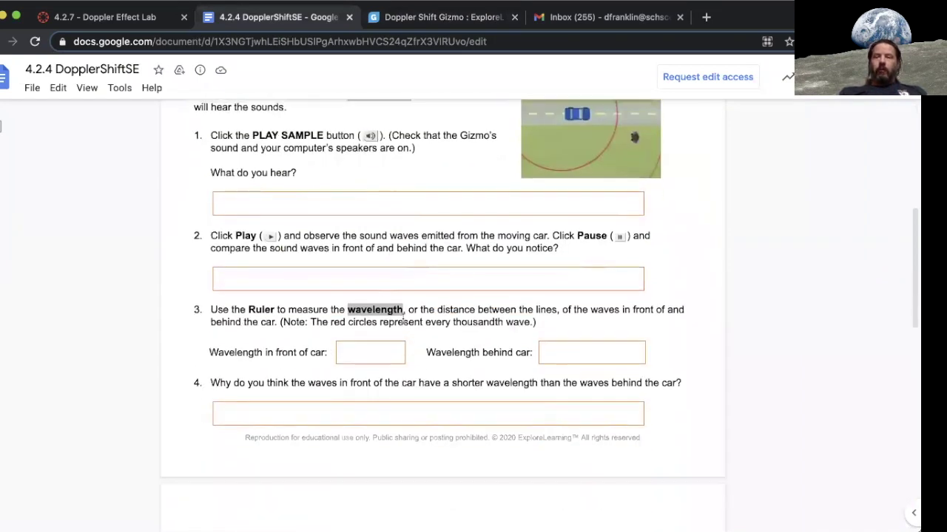
{"action": "scroll", "coordinate": [404, 325], "scroll_direction": "down", "scroll_amount": 3}
{"action": "scroll", "coordinate": [411, 409], "scroll_direction": "down", "scroll_amount": 2}
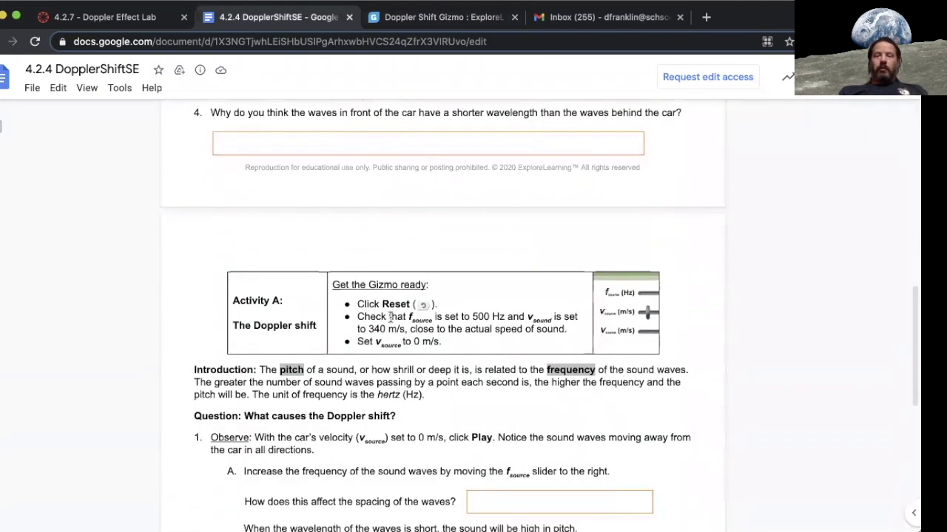
{"action": "scroll", "coordinate": [423, 399], "scroll_direction": "down", "scroll_amount": 3}
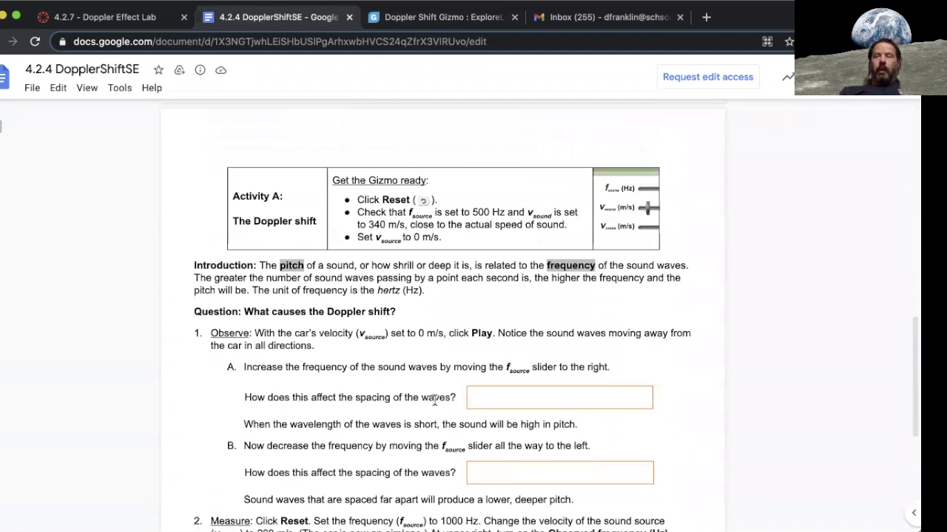
{"action": "scroll", "coordinate": [434, 399], "scroll_direction": "down", "scroll_amount": 5}
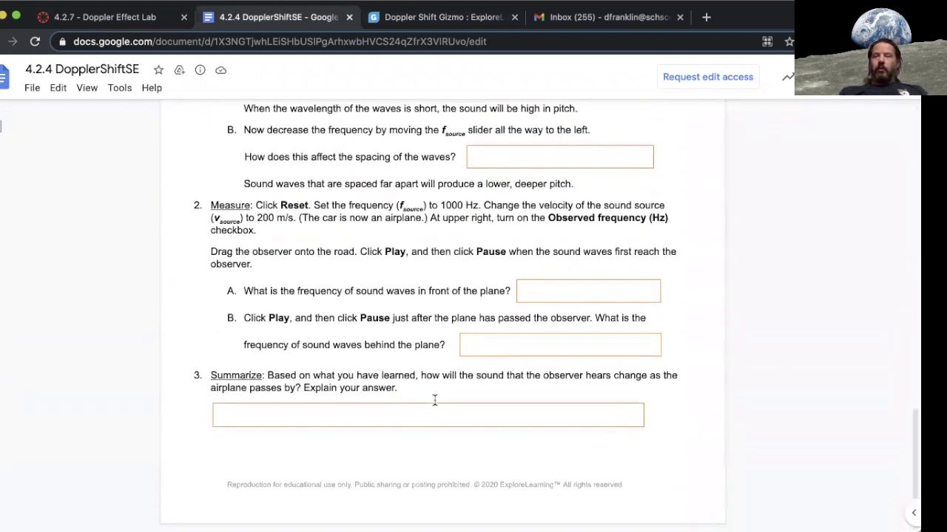
{"action": "scroll", "coordinate": [435, 400], "scroll_direction": "up", "scroll_amount": 15}
{"action": "left_click", "coordinate": [427, 19]}
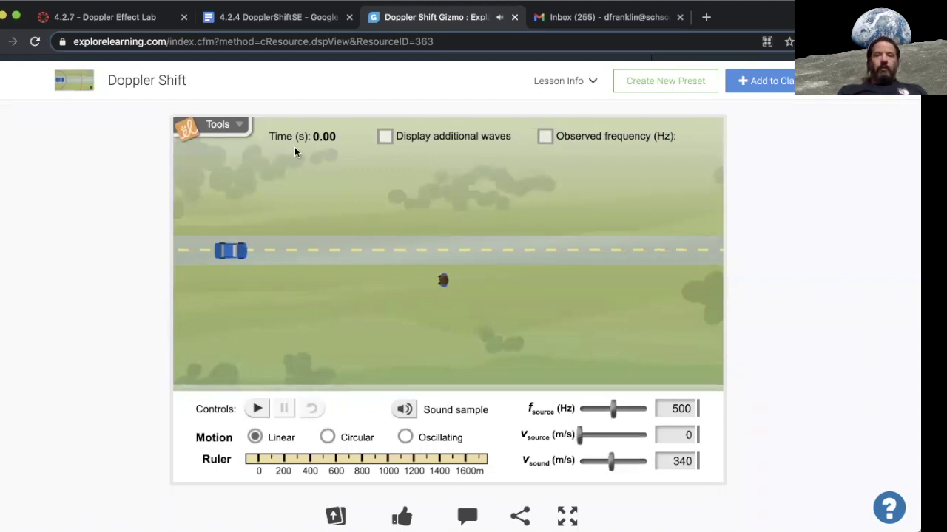
- Run and reset the 0 m/s simulation, then run and reset it again with additional waves shown
{"action": "left_click", "coordinate": [257, 409]}
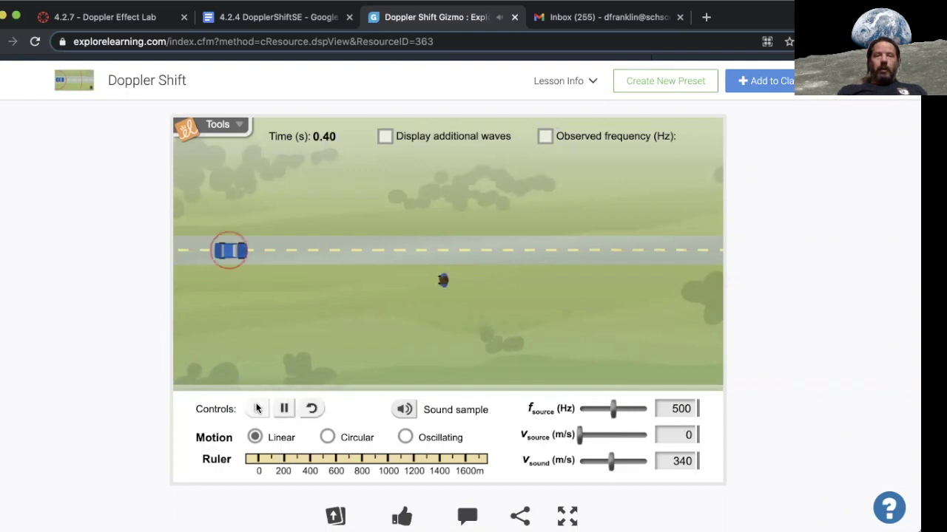
{"action": "left_click", "coordinate": [311, 406]}
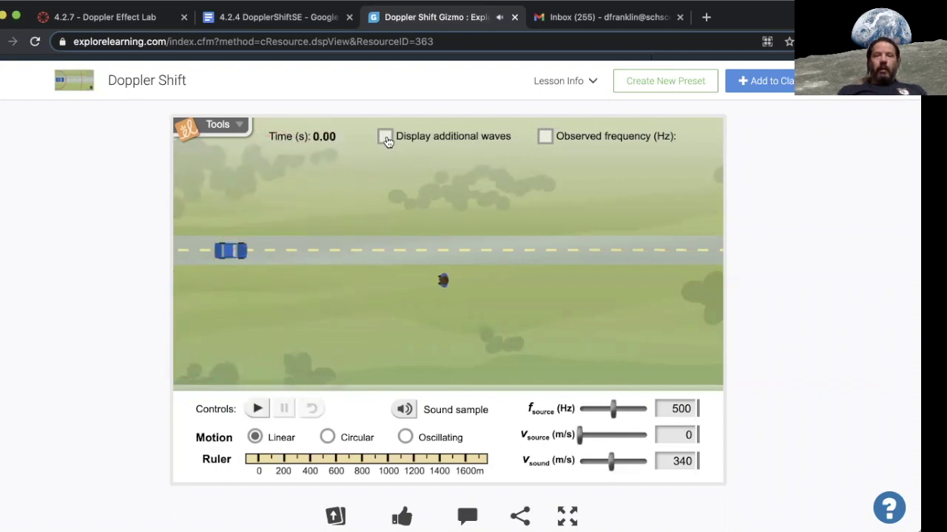
{"action": "left_click", "coordinate": [257, 417]}
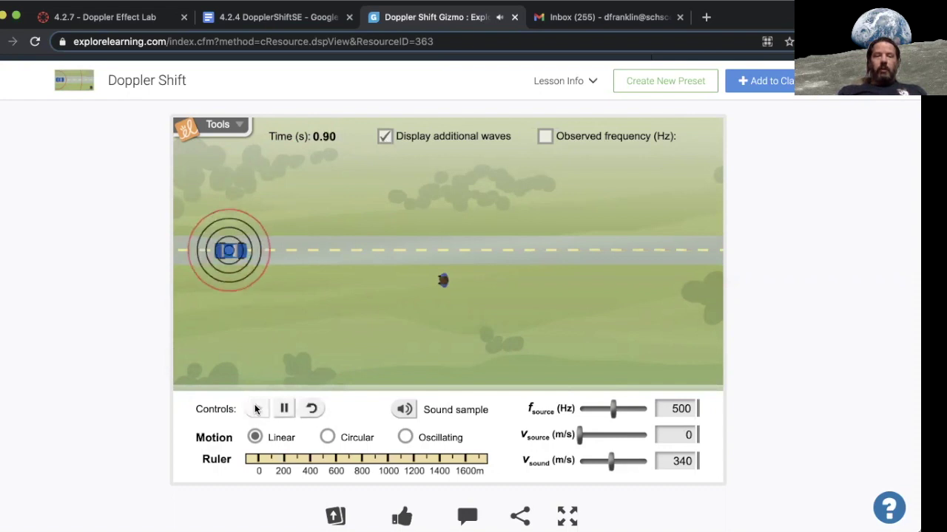
{"action": "left_click", "coordinate": [311, 409]}
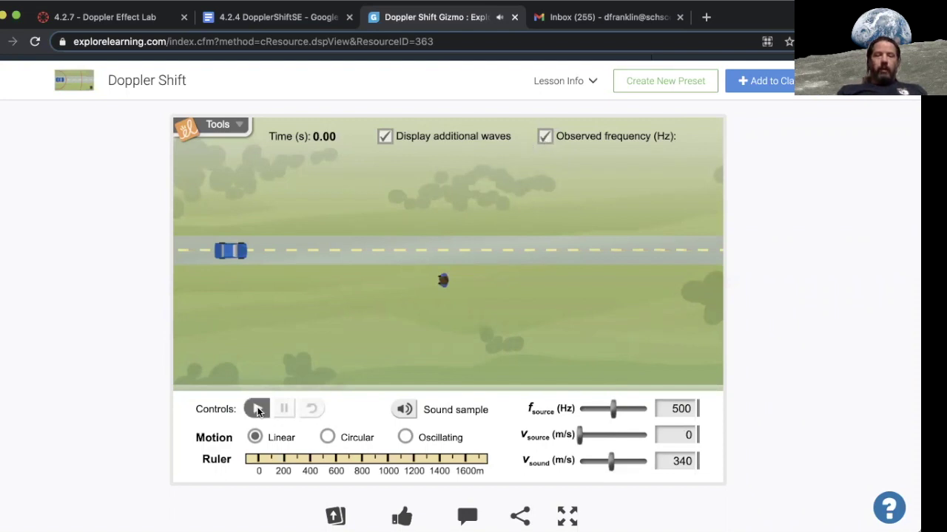
- Run the stationary car and move the observer to read 500 Hz, then rerun at 1000 Hz and reset
{"action": "left_click", "coordinate": [257, 411]}
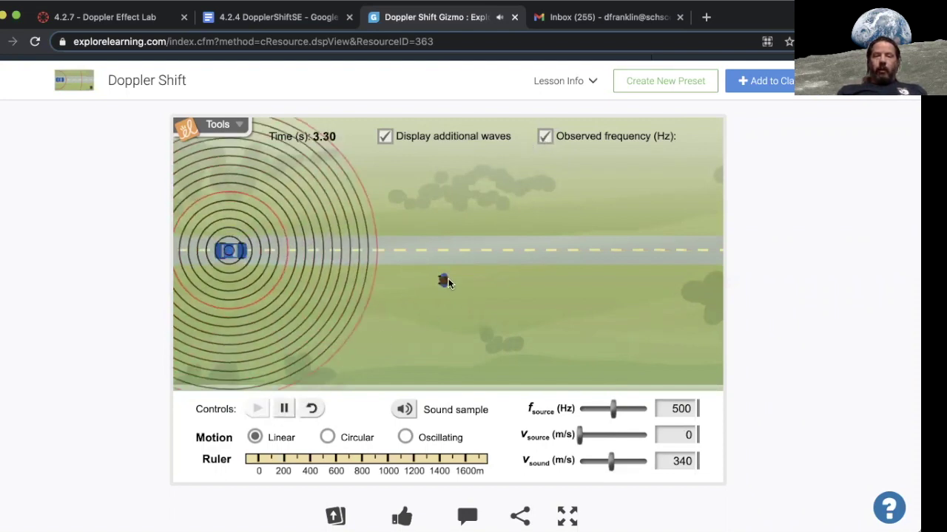
{"action": "left_click_drag", "start_coordinate": [448, 284], "coordinate": [416, 278]}
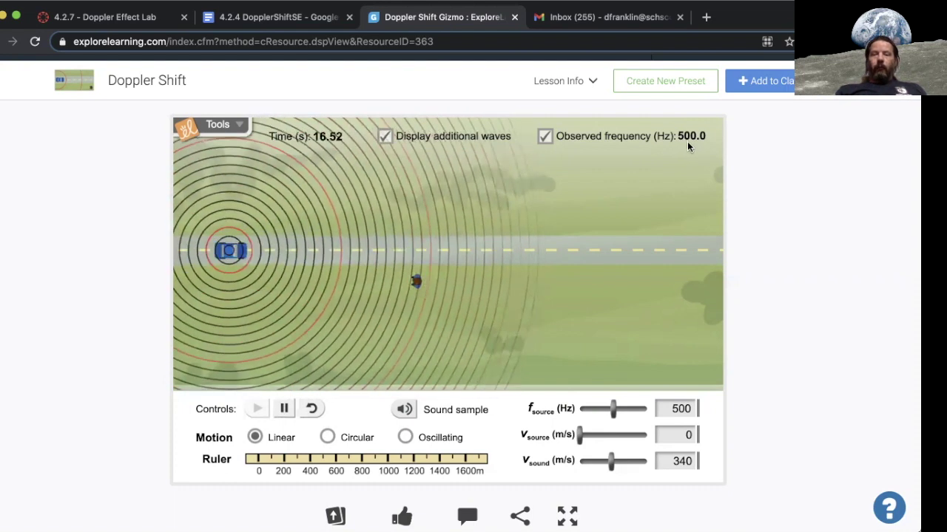
{"action": "left_click", "coordinate": [310, 412]}
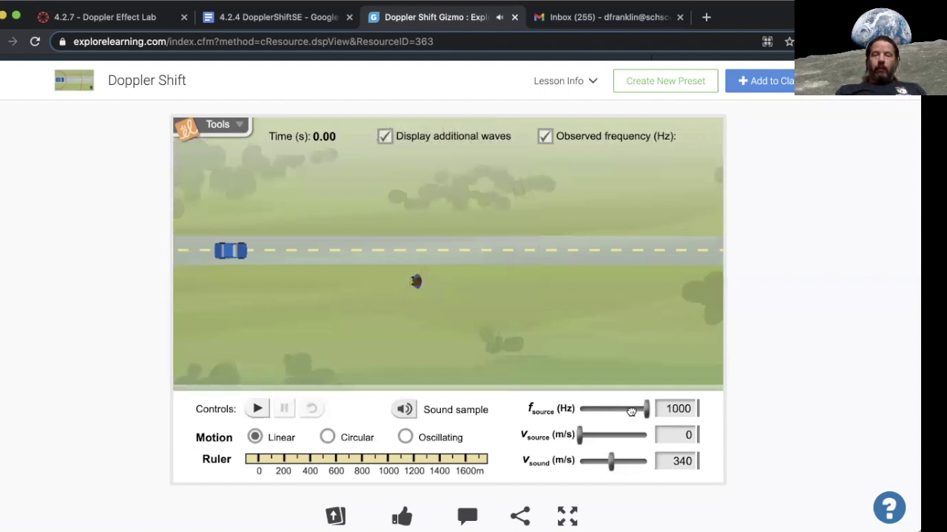
{"action": "left_click", "coordinate": [258, 409]}
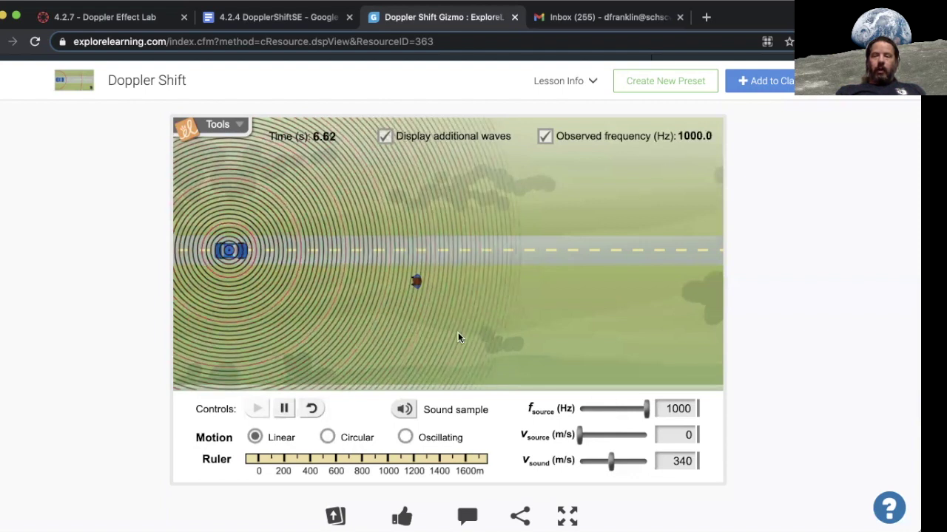
{"action": "left_click", "coordinate": [313, 411]}
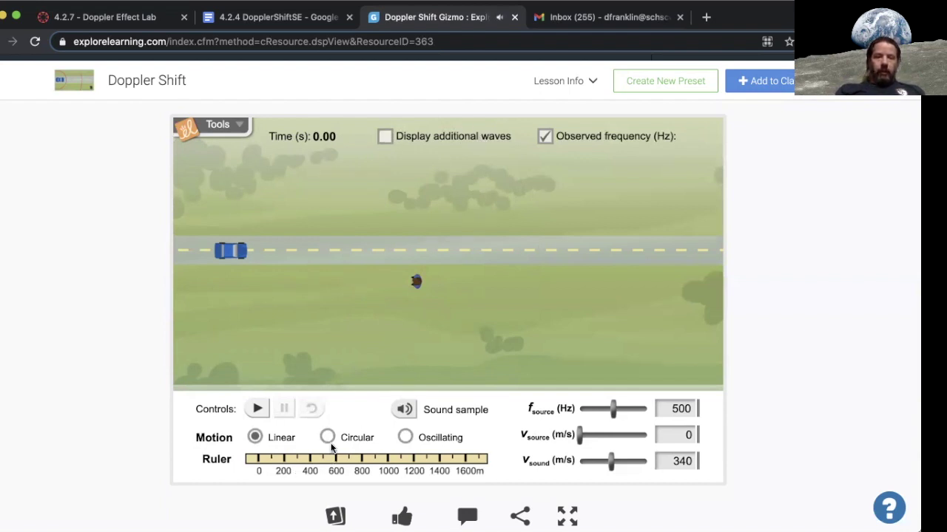
- Place the ruler, run and pause the simulation at 3.80 s, then align the ruler along the road
{"action": "left_click_drag", "start_coordinate": [336, 463], "coordinate": [350, 343]}
{"action": "left_click", "coordinate": [258, 409]}
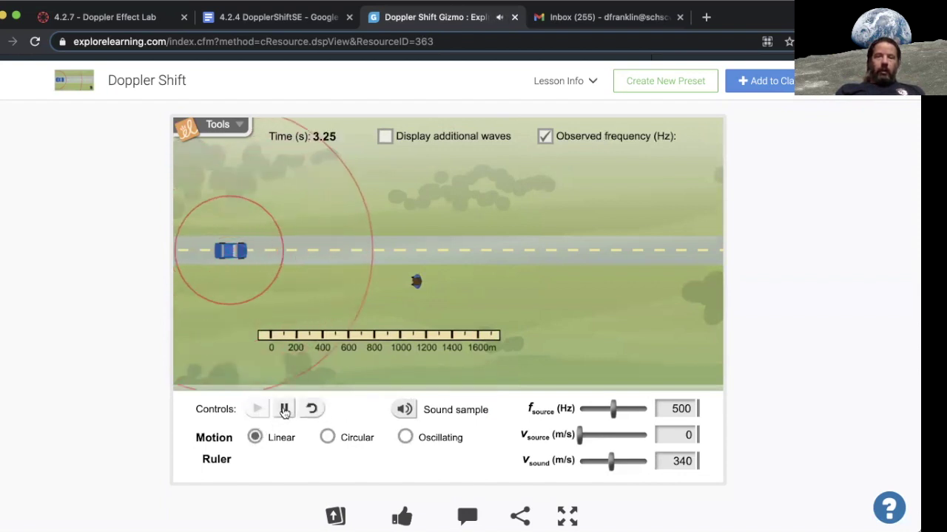
{"action": "left_click", "coordinate": [285, 410]}
{"action": "left_click_drag", "start_coordinate": [367, 342], "coordinate": [360, 468]}
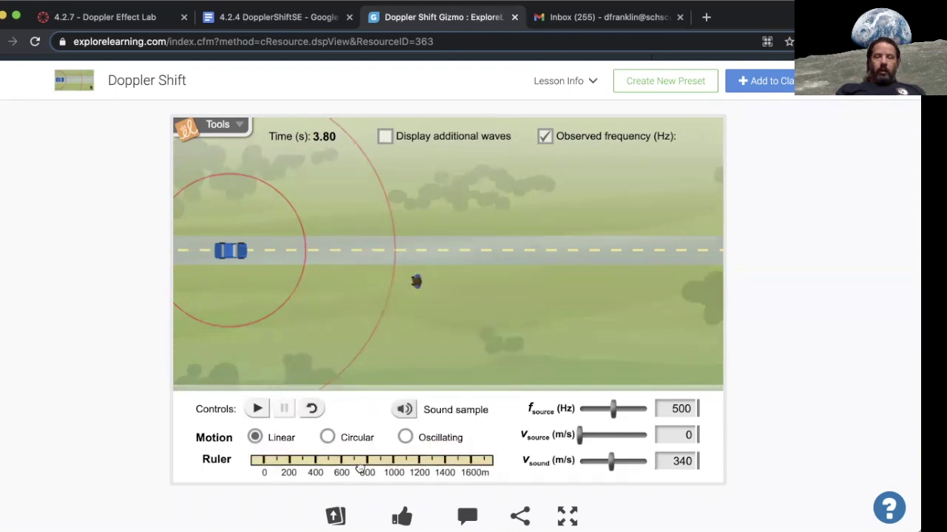
- Run the car in circular motion, then reset to time zero
{"action": "left_click", "coordinate": [328, 438]}
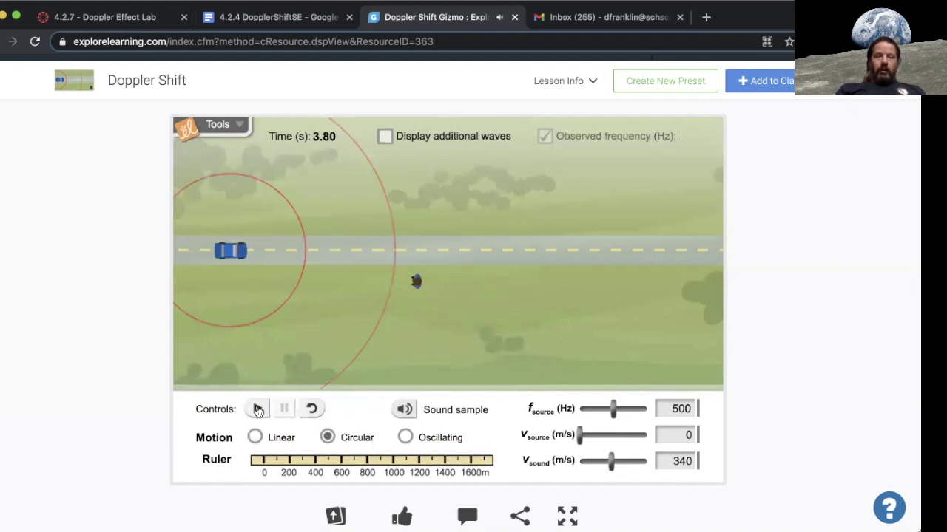
{"action": "left_click", "coordinate": [258, 410]}
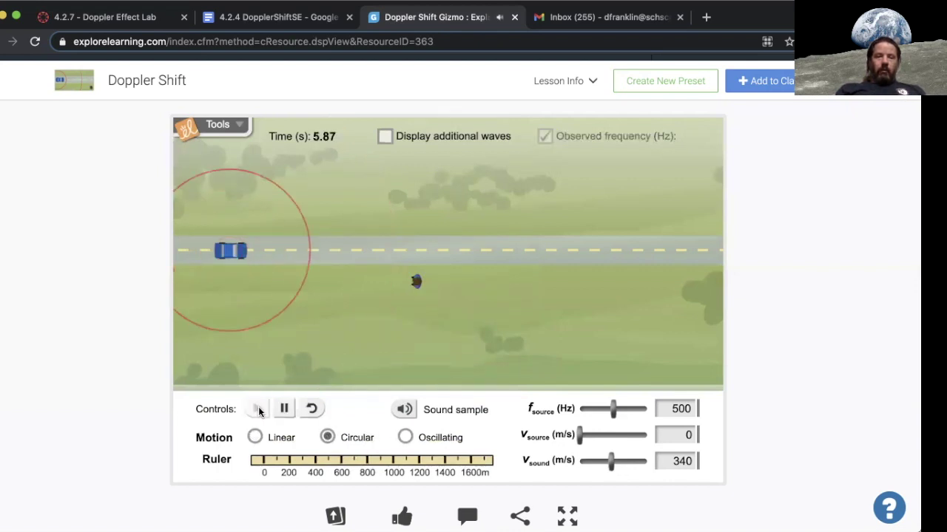
{"action": "left_click", "coordinate": [313, 411]}
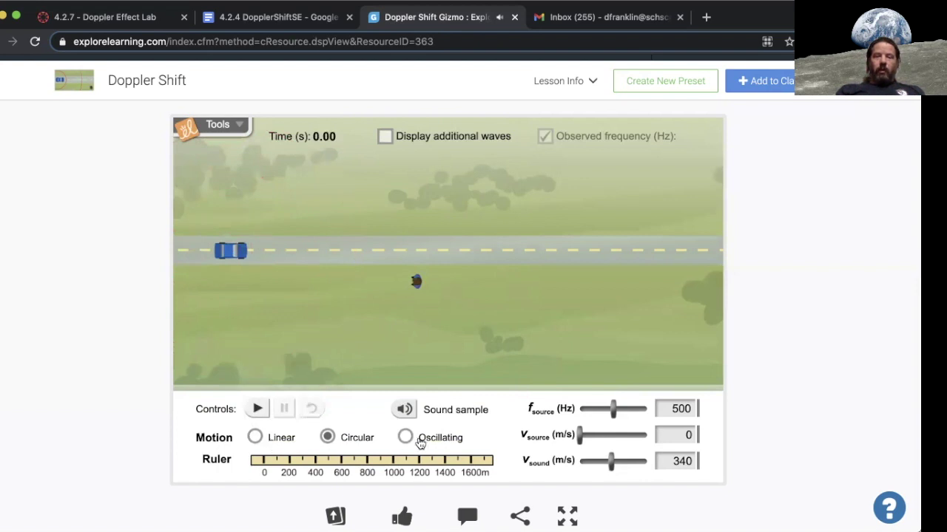
- Run the car at 80 m/s in oscillating then linear motion, and reset
{"action": "mouse_move", "coordinate": [581, 437]}
{"action": "left_mouse_down"}
{"action": "mouse_move", "coordinate": [609, 438]}
{"action": "mouse_move", "coordinate": [590, 438]}
{"action": "left_mouse_up"}
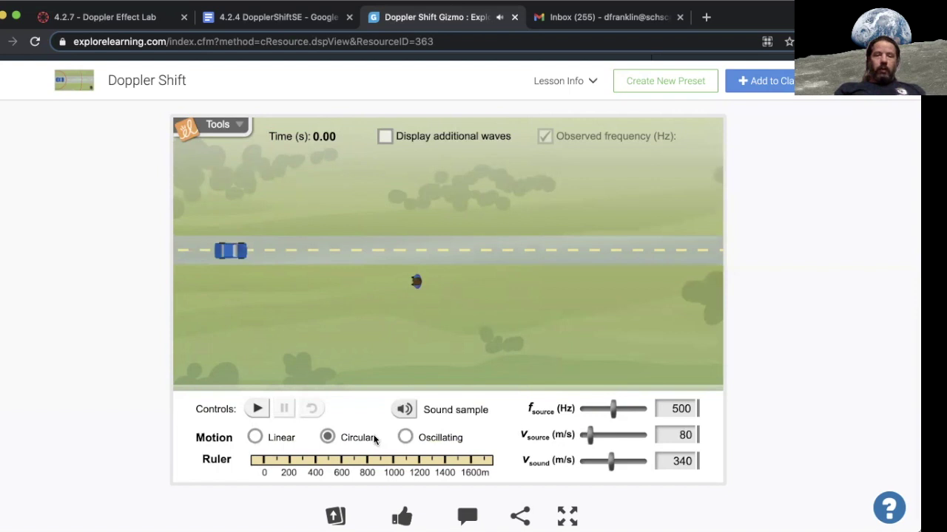
{"action": "left_click", "coordinate": [254, 411]}
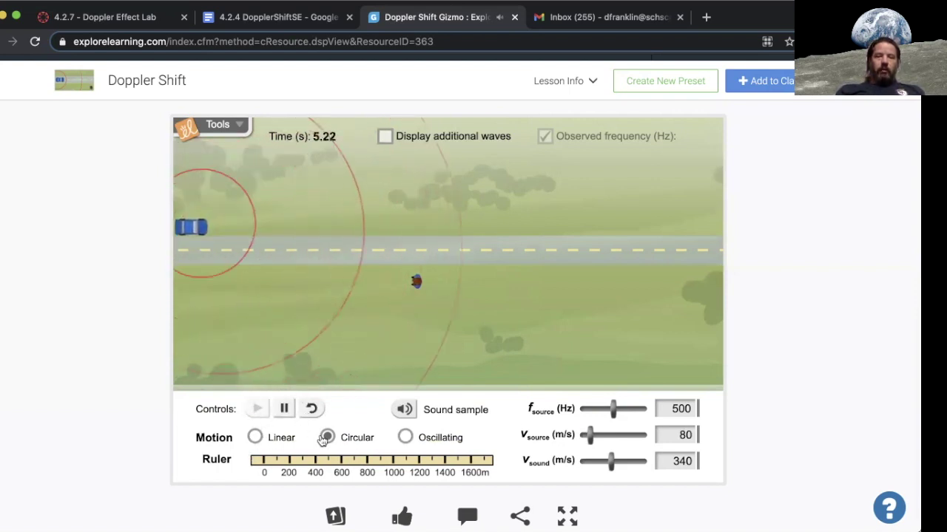
{"action": "left_click", "coordinate": [405, 437]}
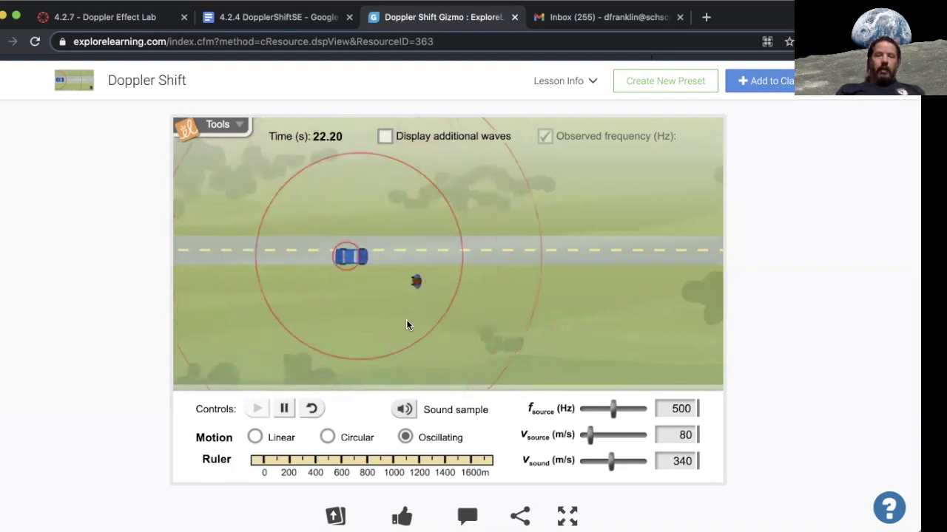
{"action": "left_click", "coordinate": [255, 442]}
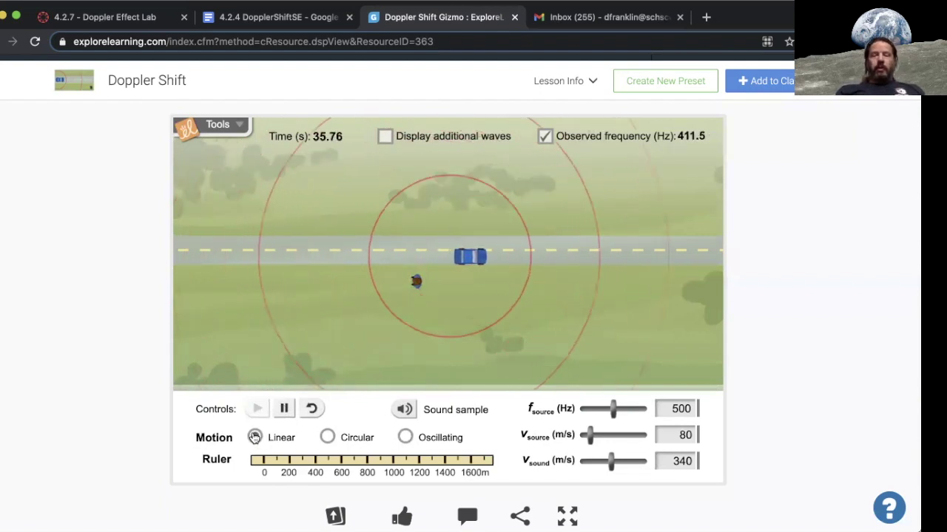
{"action": "left_click", "coordinate": [313, 409]}
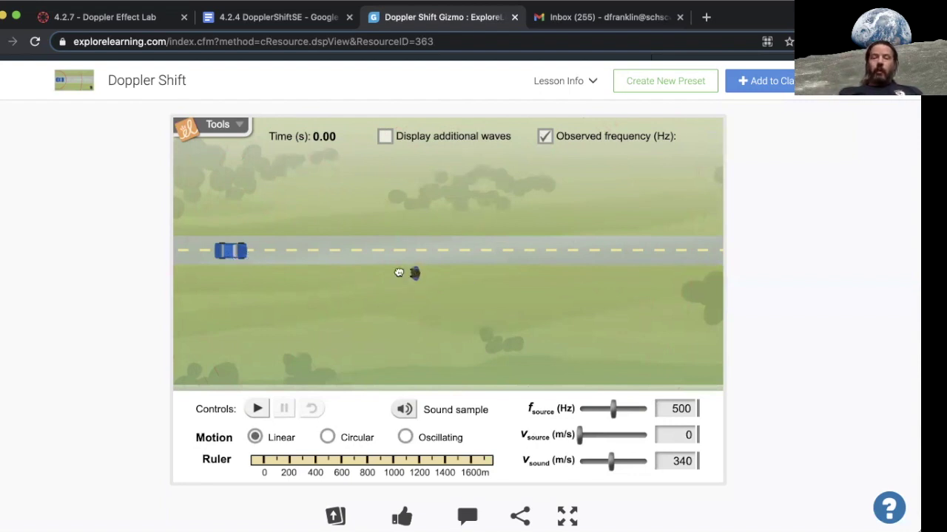
- Run the linear car at 40 m/s, play and stop its sound sample, then reset at 240 m/s as an airplane
{"action": "left_click", "coordinate": [256, 409]}
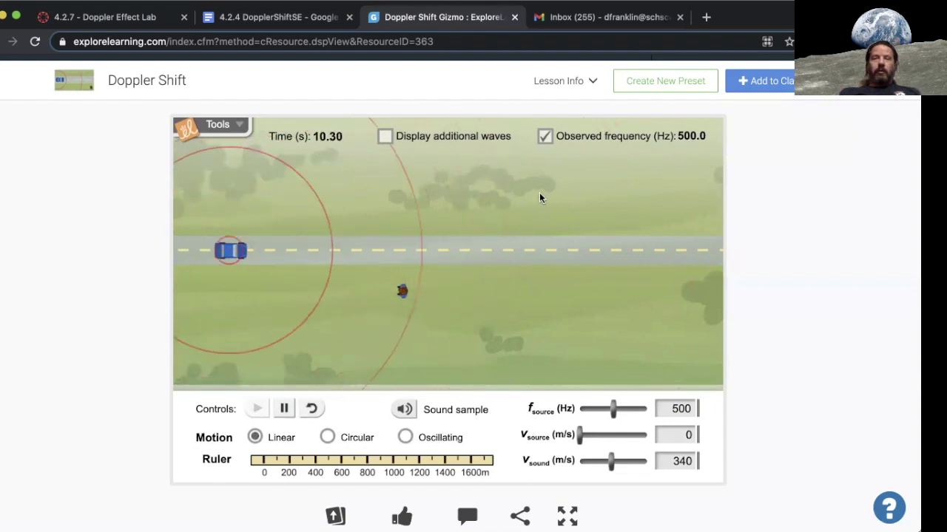
{"action": "left_click", "coordinate": [311, 410]}
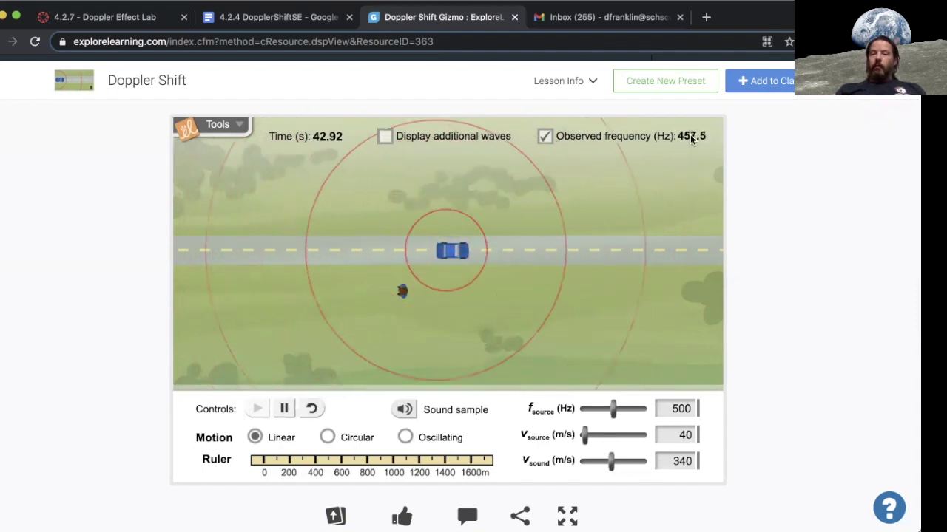
{"action": "left_click", "coordinate": [404, 411]}
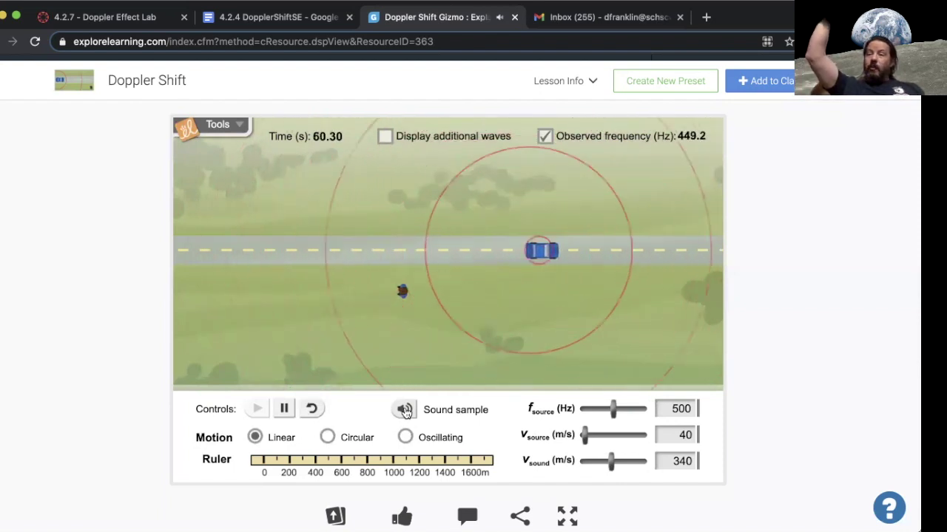
{"action": "left_click", "coordinate": [404, 411]}
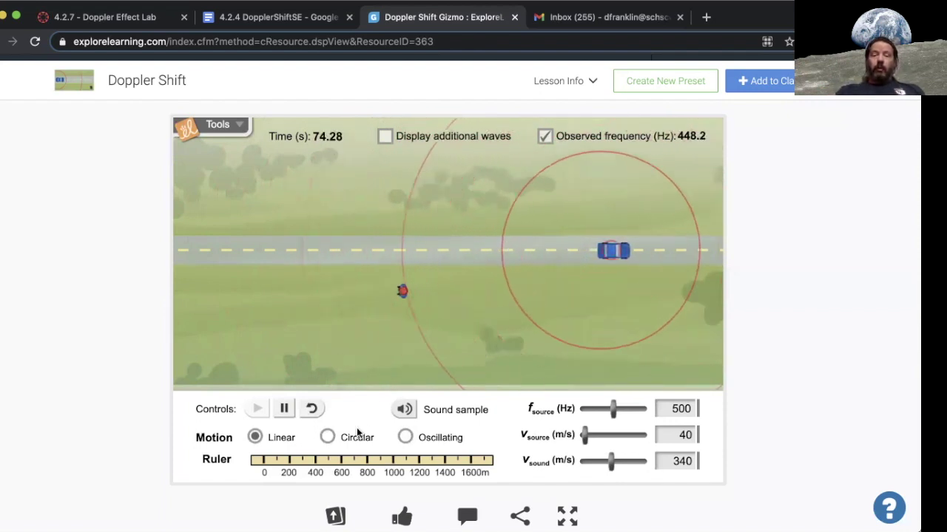
{"action": "left_click", "coordinate": [312, 409]}
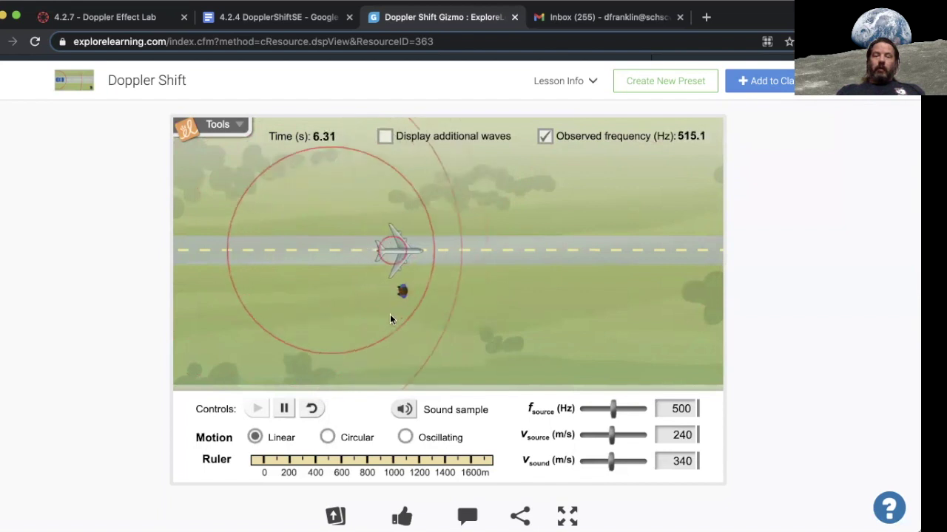
{"action": "left_click", "coordinate": [311, 409]}
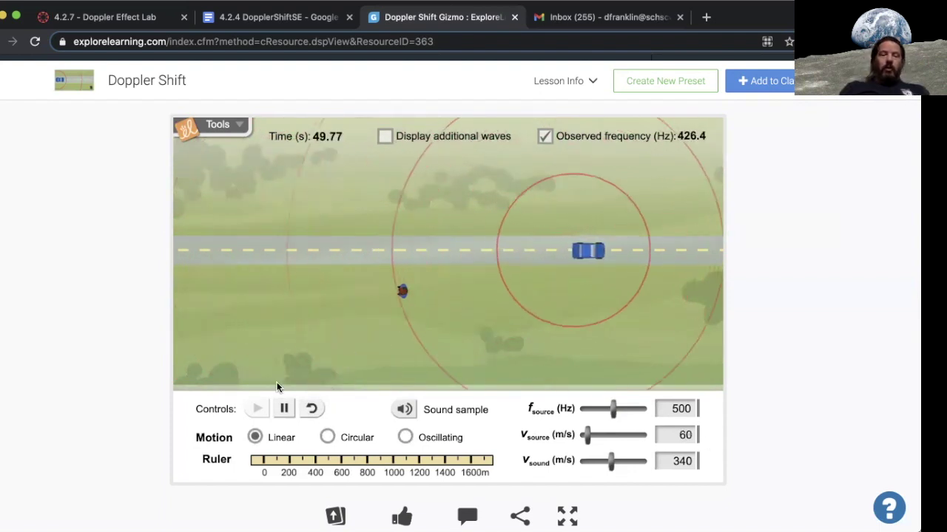
- Reset the simulation to 0 s
{"action": "left_click", "coordinate": [311, 409]}
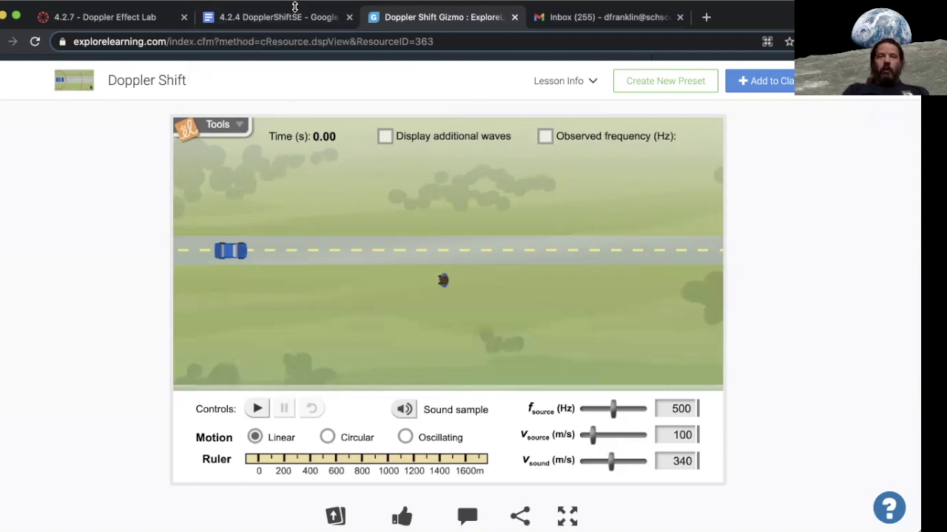
{"action": "left_click", "coordinate": [270, 17]}
{"action": "scroll", "coordinate": [356, 233], "scroll_direction": "down", "scroll_amount": 2}
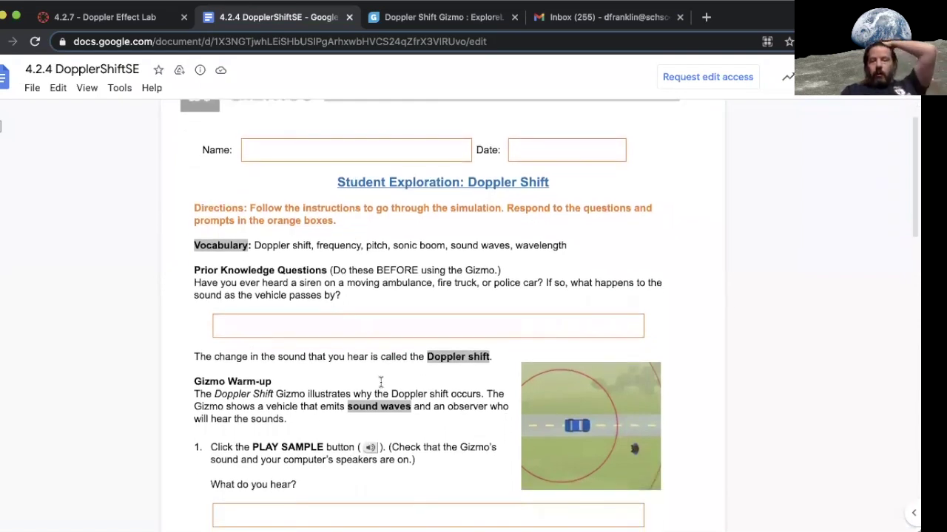
{"action": "scroll", "coordinate": [381, 382], "scroll_direction": "down", "scroll_amount": 2}
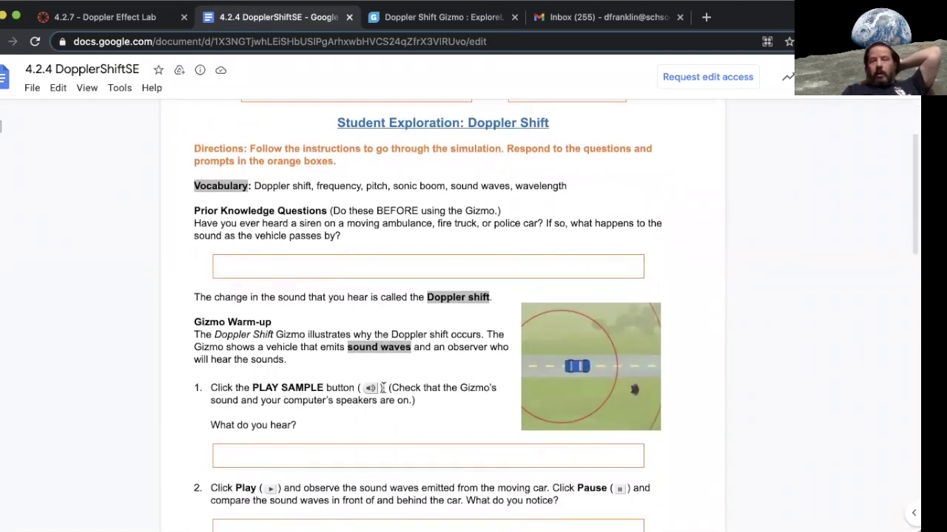
{"action": "scroll", "coordinate": [374, 388], "scroll_direction": "down", "scroll_amount": 8}
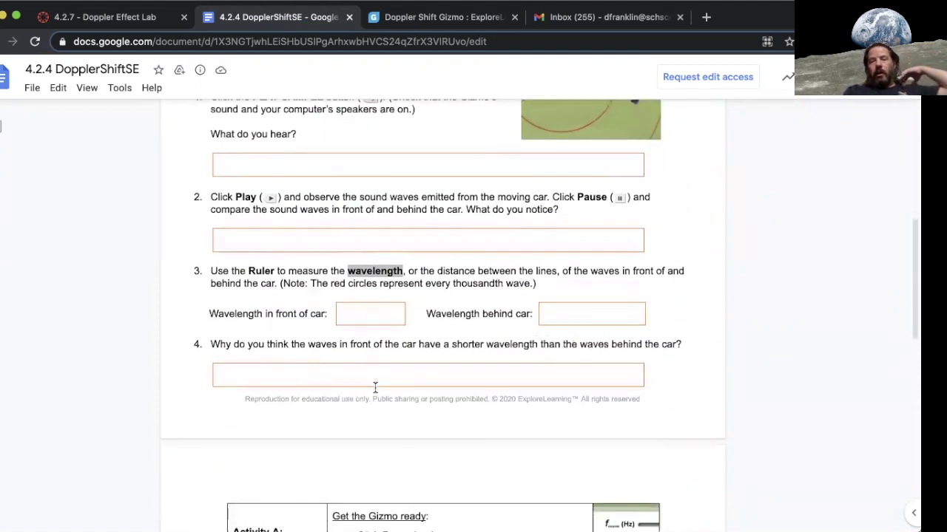
{"action": "scroll", "coordinate": [375, 388], "scroll_direction": "down", "scroll_amount": 10}
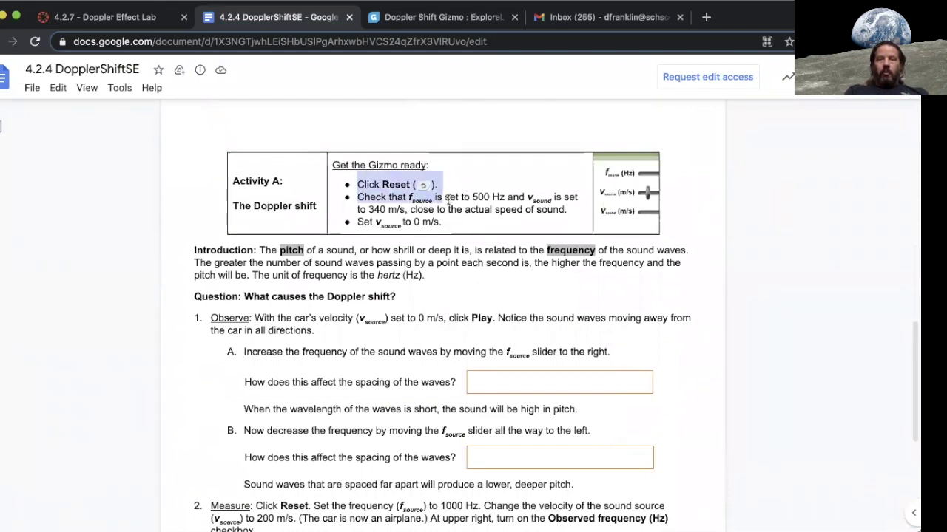
{"action": "left_click_drag", "start_coordinate": [447, 200], "coordinate": [459, 222]}
{"action": "scroll", "coordinate": [460, 224], "scroll_direction": "down", "scroll_amount": 2}
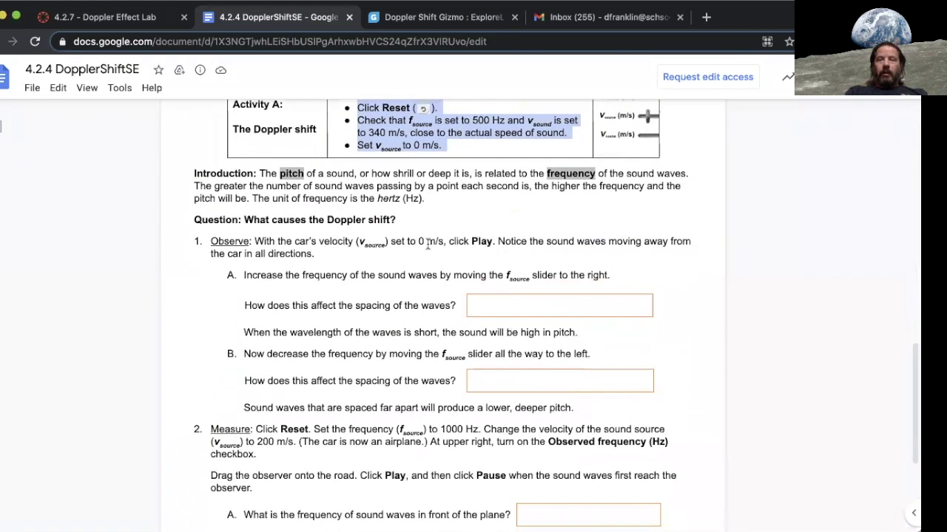
{"action": "left_click", "coordinate": [416, 249]}
{"action": "scroll", "coordinate": [432, 254], "scroll_direction": "down", "scroll_amount": 6}
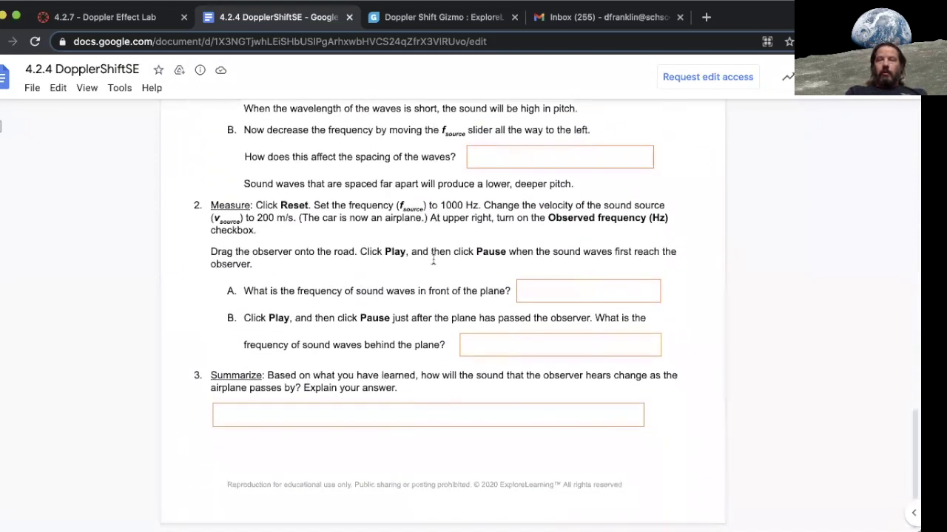
{"action": "scroll", "coordinate": [433, 261], "scroll_direction": "up", "scroll_amount": 20}
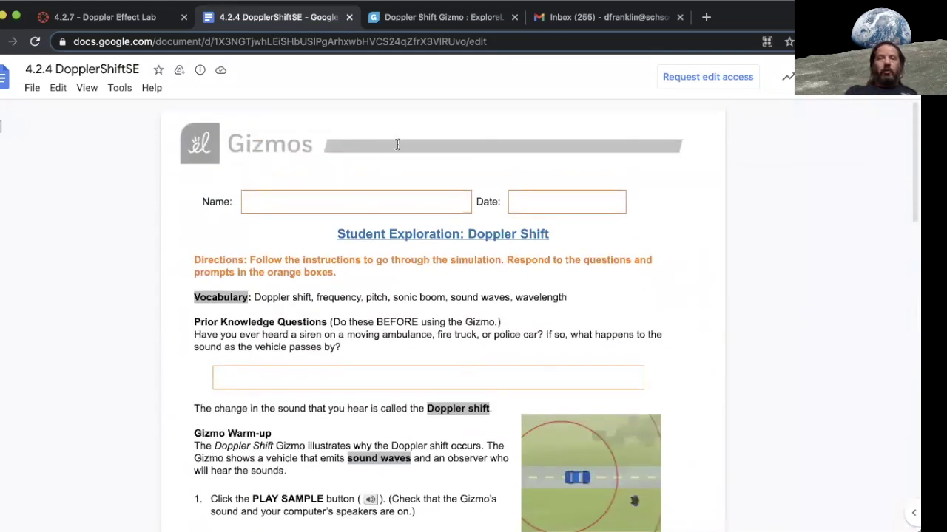
{"action": "left_click", "coordinate": [443, 17]}
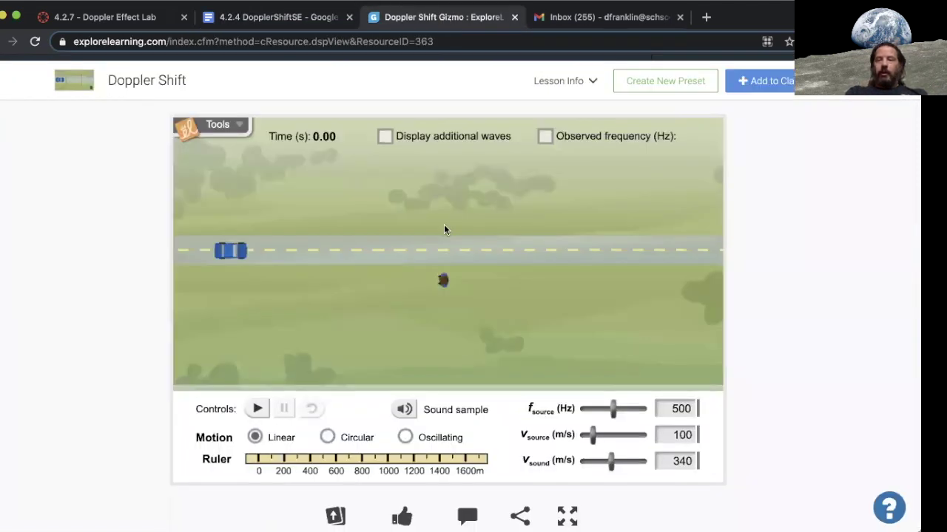